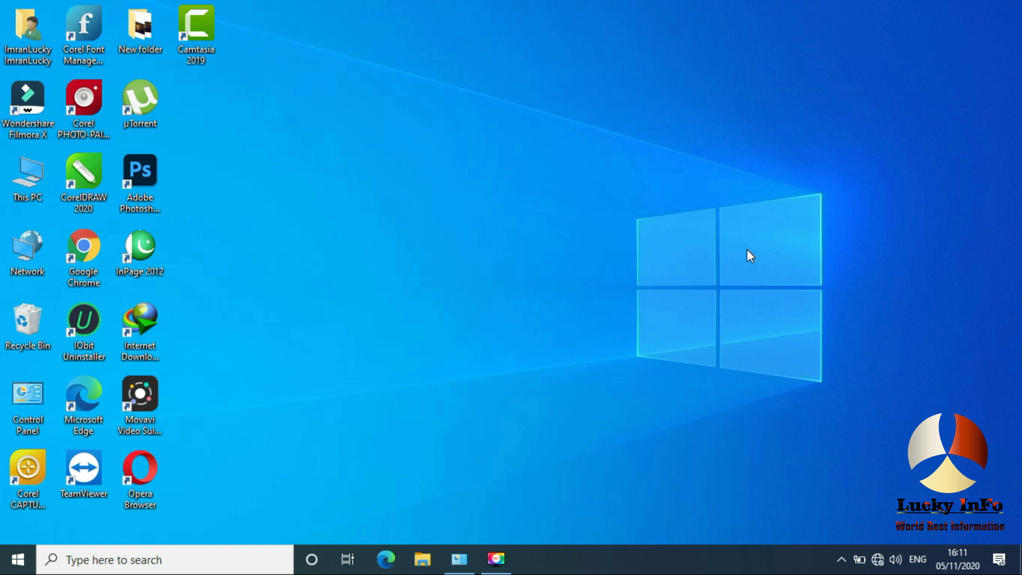
From the tray, open Windows Security's Firewall & network protection page and launch Advanced settings.
{"action": "left_click", "coordinate": [842, 560]}
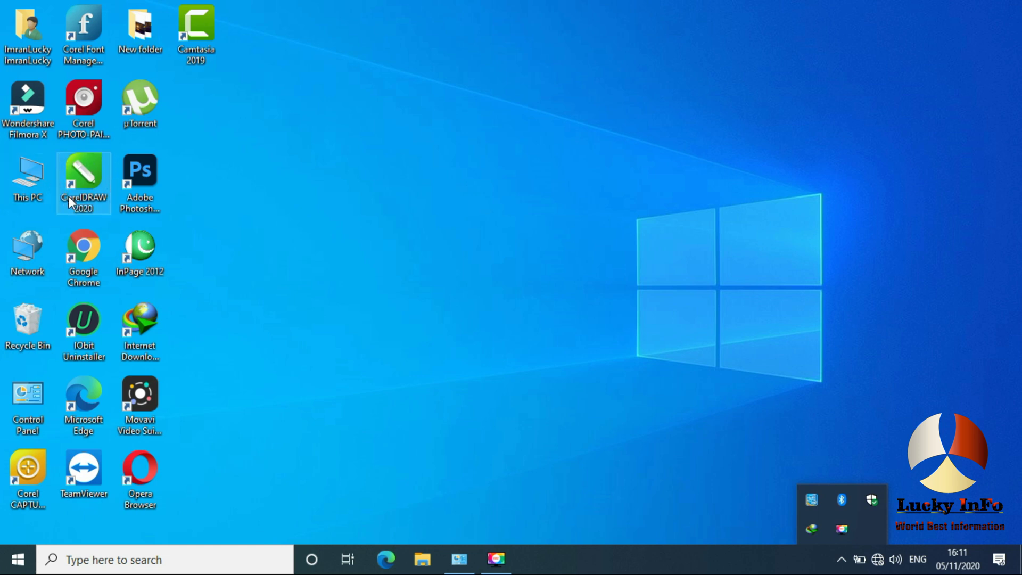
{"action": "left_click", "coordinate": [872, 505]}
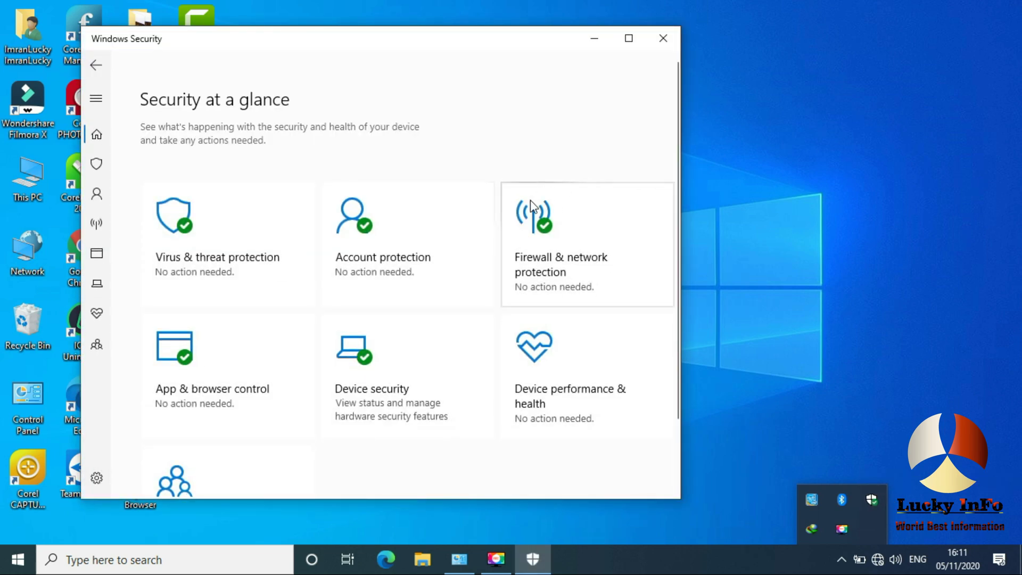
{"action": "left_click", "coordinate": [555, 258]}
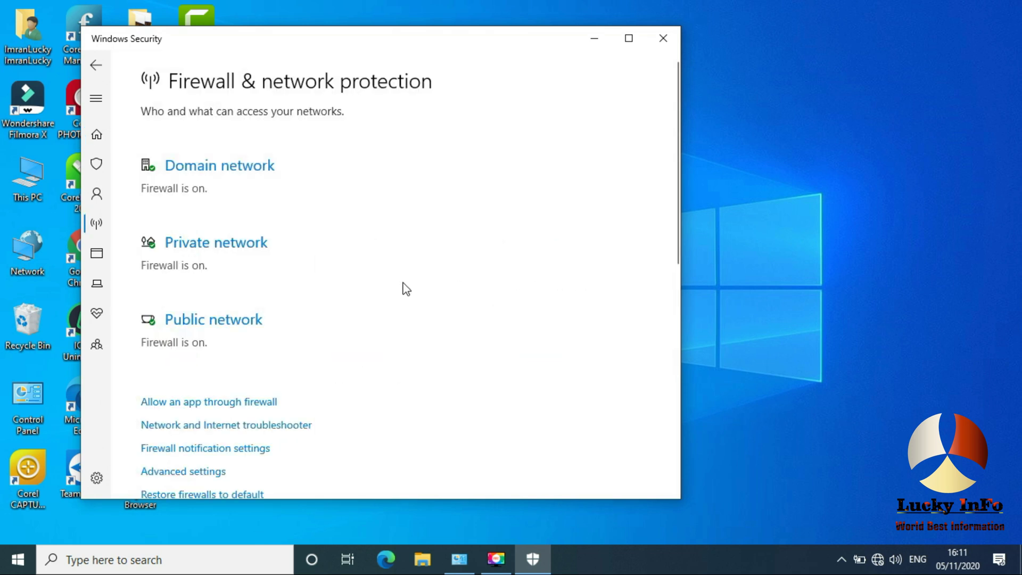
{"action": "scroll", "coordinate": [398, 284], "scroll_direction": "down", "scroll_amount": 3}
{"action": "scroll", "coordinate": [398, 290], "scroll_direction": "down", "scroll_amount": 2}
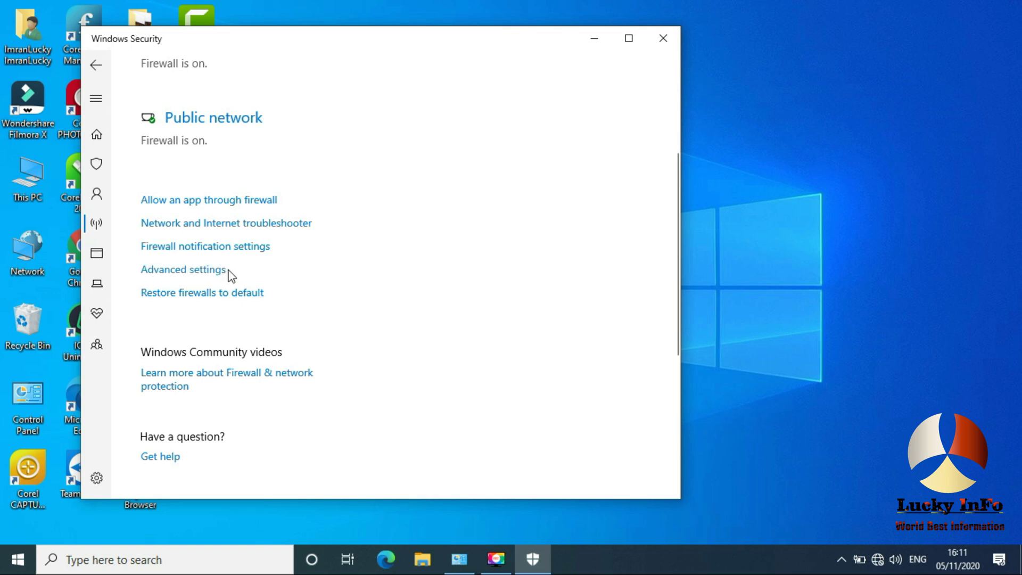
{"action": "left_click", "coordinate": [155, 276]}
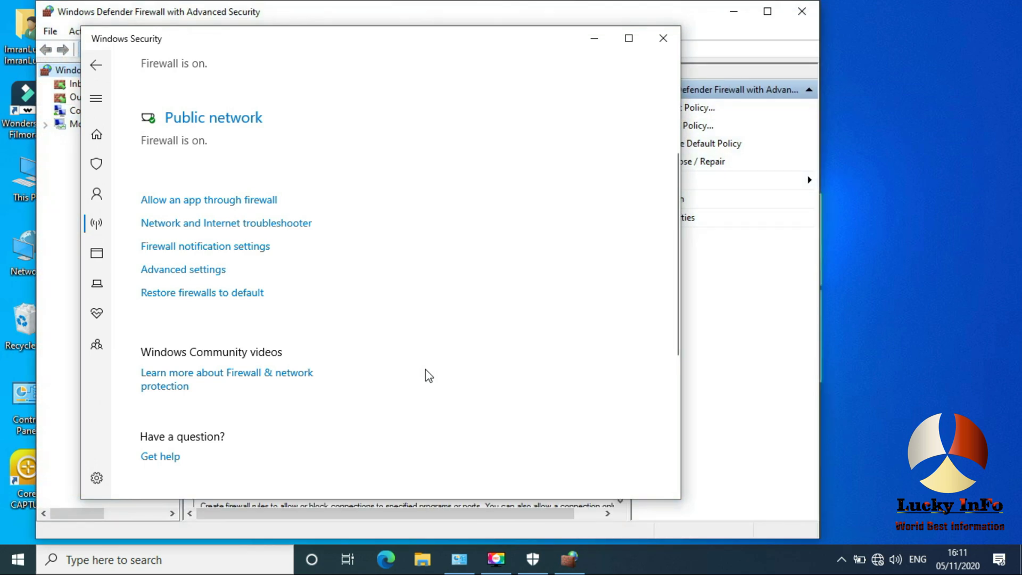
Minimize Windows Security, maximize the firewall window and display the Inbound Rules list.
{"action": "left_click", "coordinate": [595, 39]}
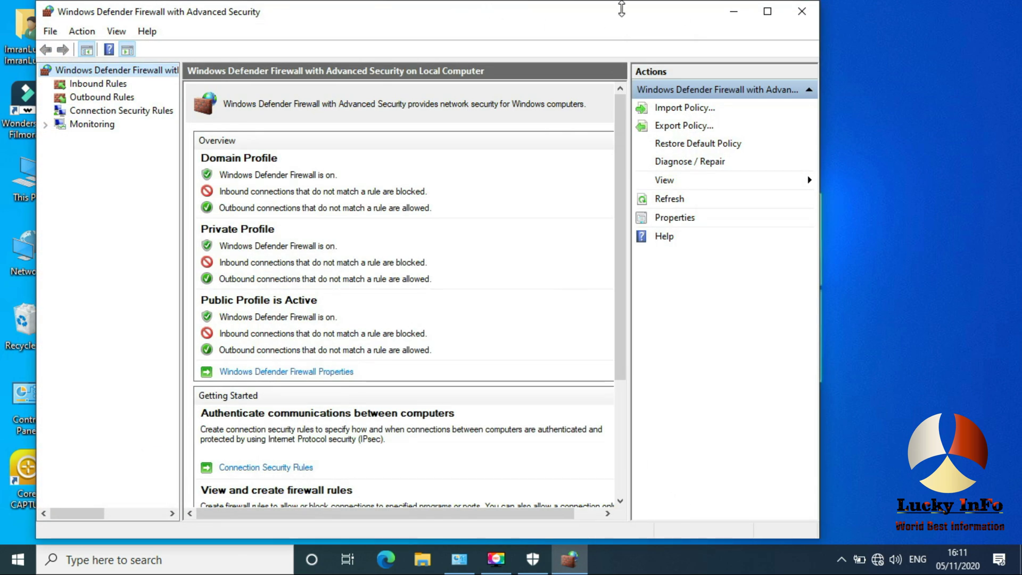
{"action": "left_click_drag", "start_coordinate": [592, 15], "coordinate": [607, 12]}
{"action": "left_click", "coordinate": [787, 12]}
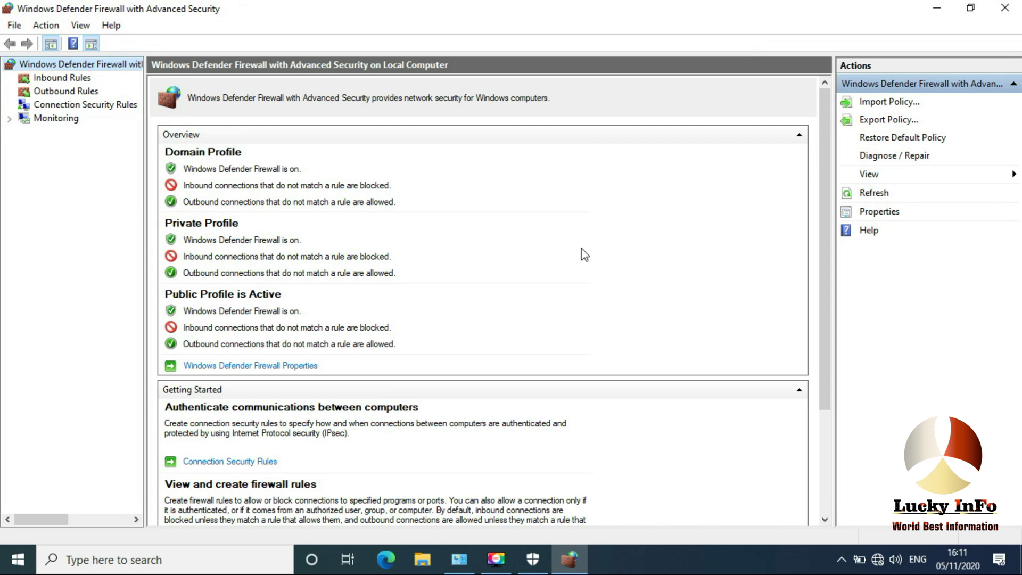
{"action": "scroll", "coordinate": [569, 259], "scroll_direction": "down", "scroll_amount": 3}
{"action": "scroll", "coordinate": [565, 259], "scroll_direction": "up", "scroll_amount": 3}
{"action": "scroll", "coordinate": [204, 322], "scroll_direction": "down", "scroll_amount": 3}
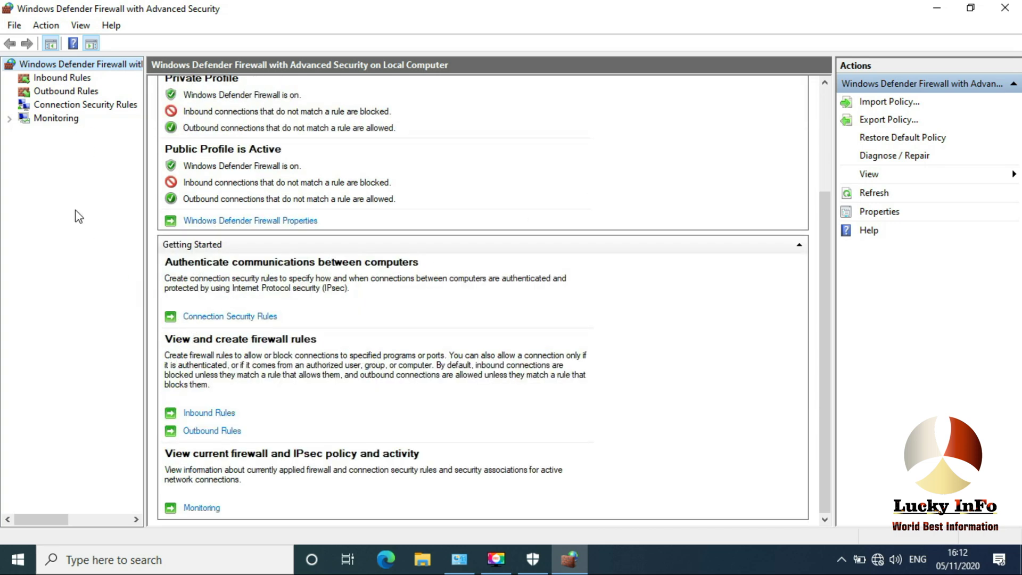
{"action": "left_click", "coordinate": [75, 94]}
{"action": "left_click", "coordinate": [63, 77]}
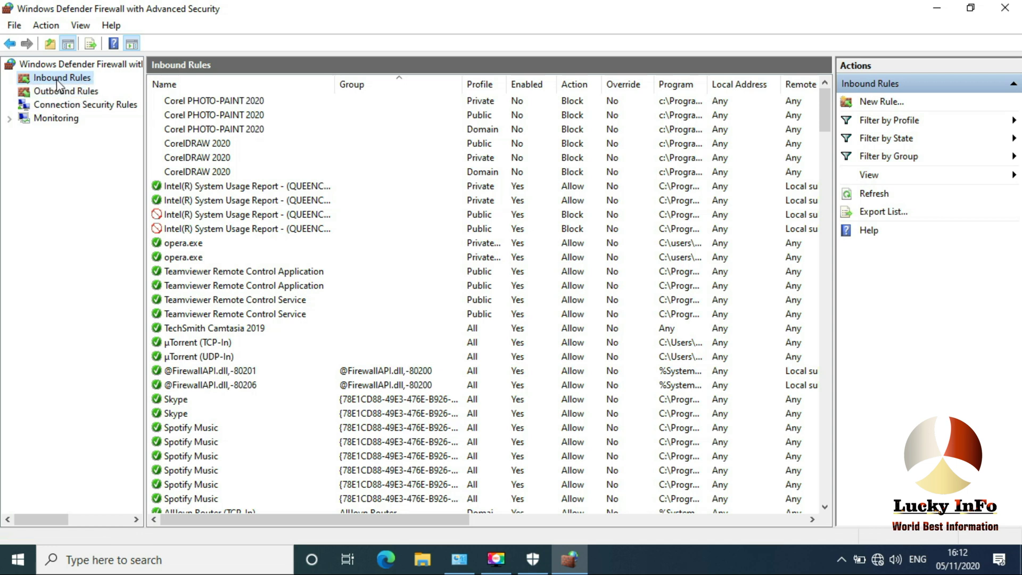
{"action": "left_click", "coordinate": [57, 81]}
Start a Program-type New Inbound Rule, advance to the program path page, and minimize the window.
{"action": "left_click", "coordinate": [874, 103]}
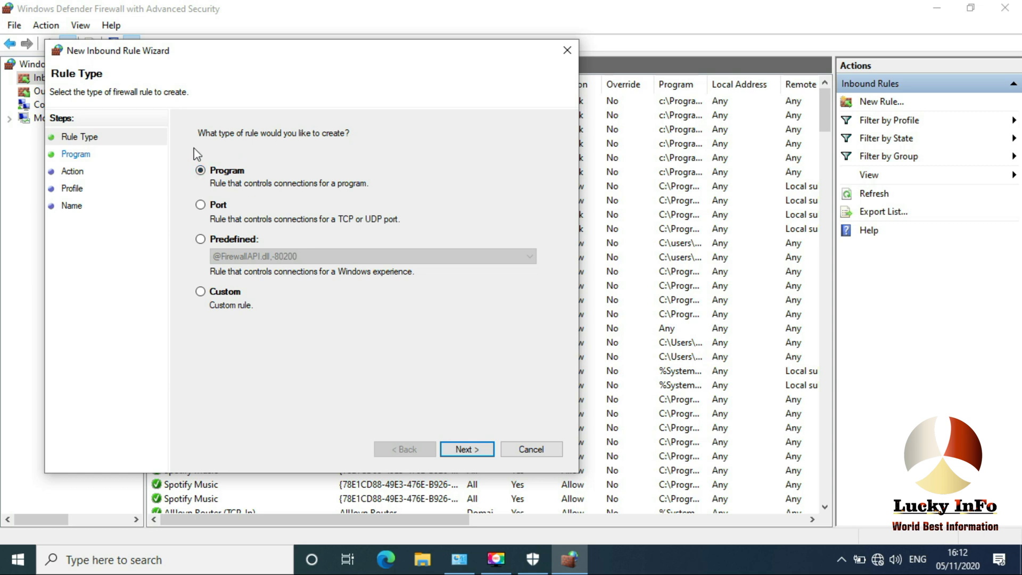
{"action": "left_click", "coordinate": [464, 449]}
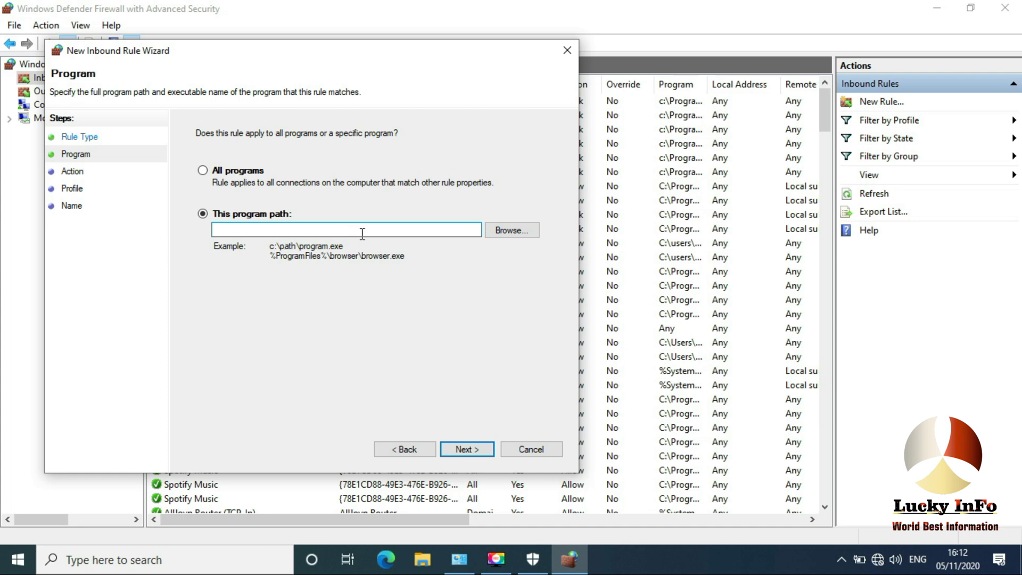
{"action": "left_click", "coordinate": [938, 6]}
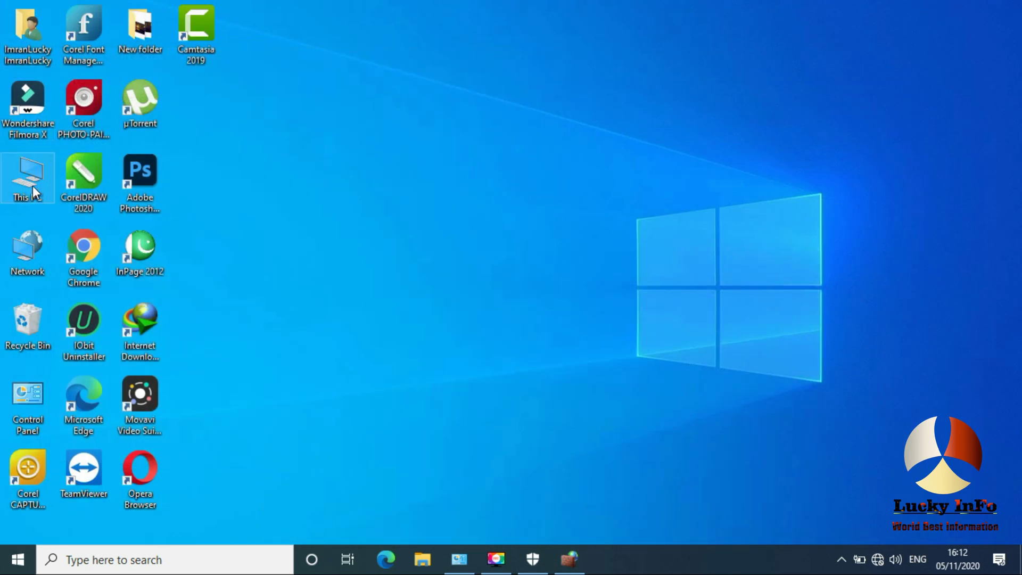
Browse from This PC to C:\Program Files (x86)\Corel\PASMUtility\v1.
{"action": "double_click", "coordinate": [33, 186]}
{"action": "left_click", "coordinate": [186, 284]}
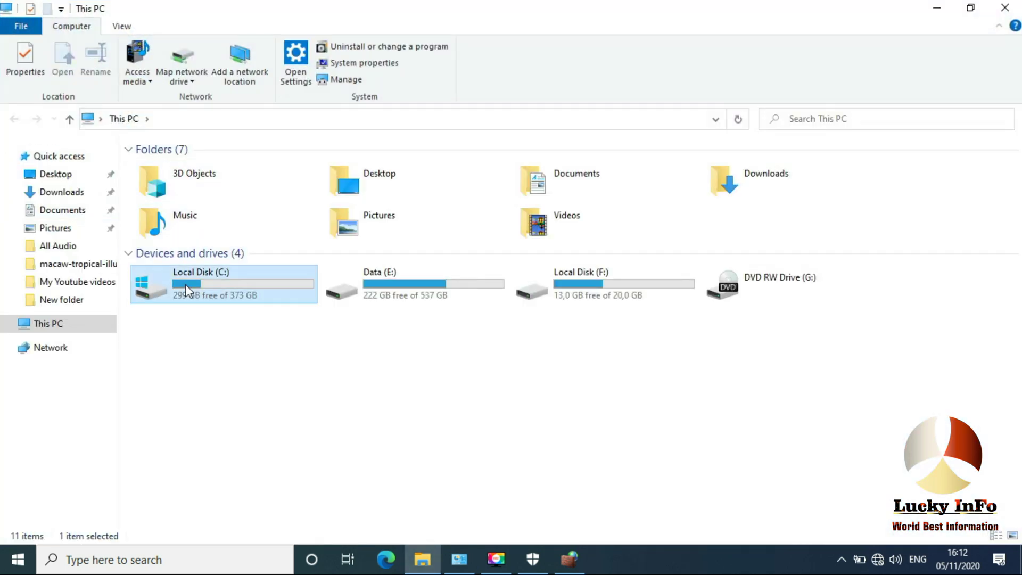
{"action": "double_click", "coordinate": [185, 284]}
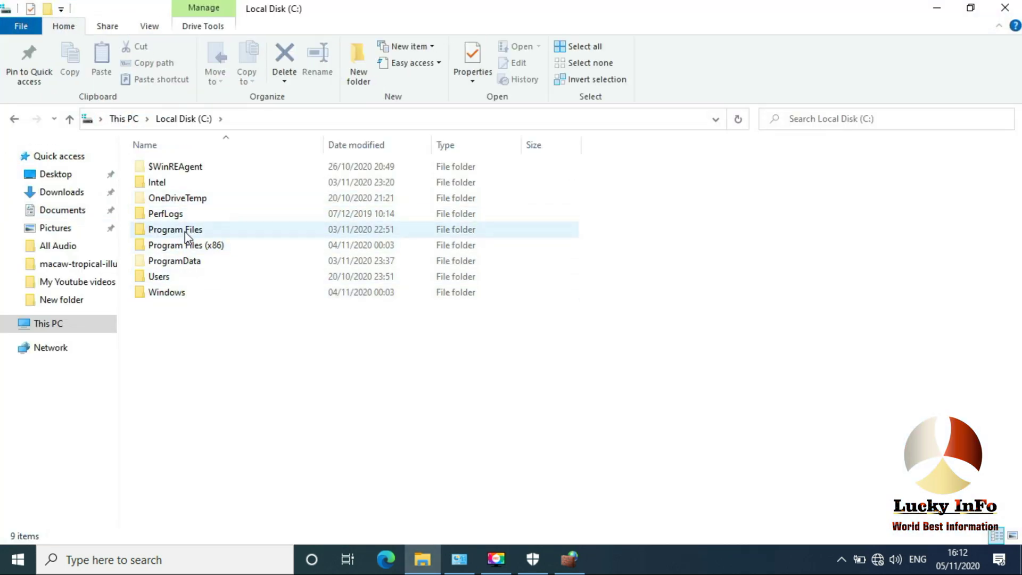
{"action": "double_click", "coordinate": [190, 245]}
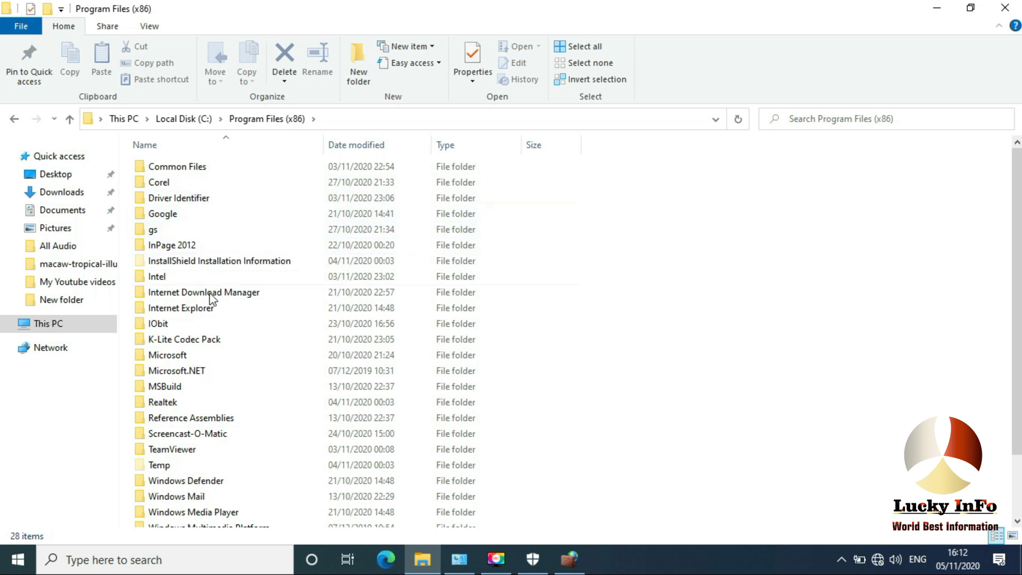
{"action": "left_click", "coordinate": [14, 118]}
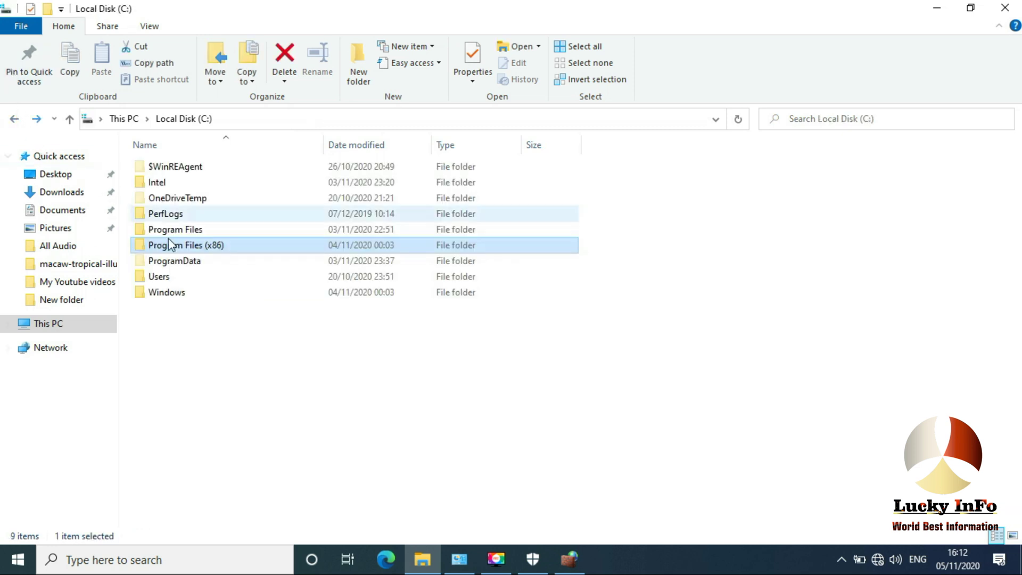
{"action": "double_click", "coordinate": [204, 246]}
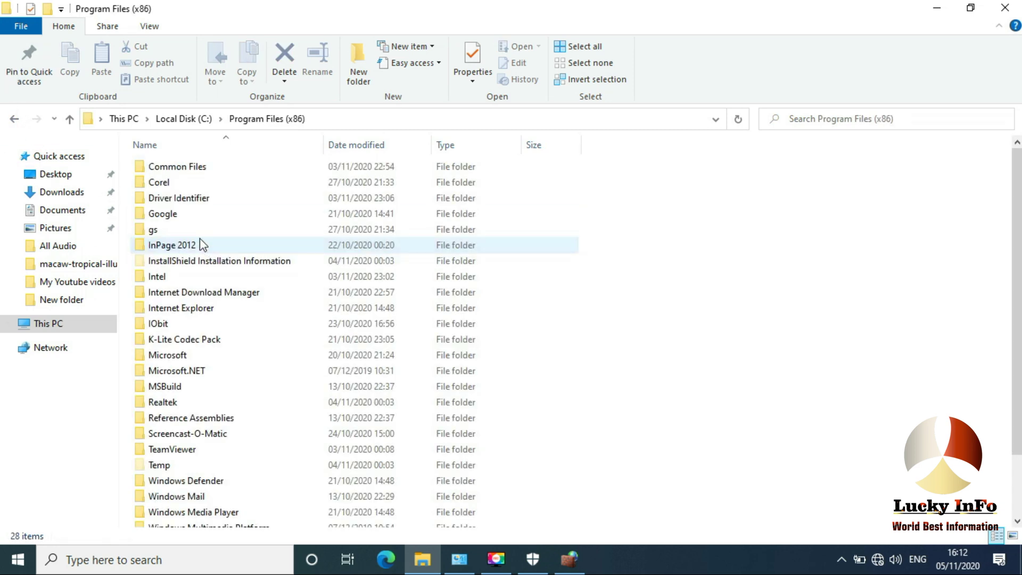
{"action": "double_click", "coordinate": [160, 183]}
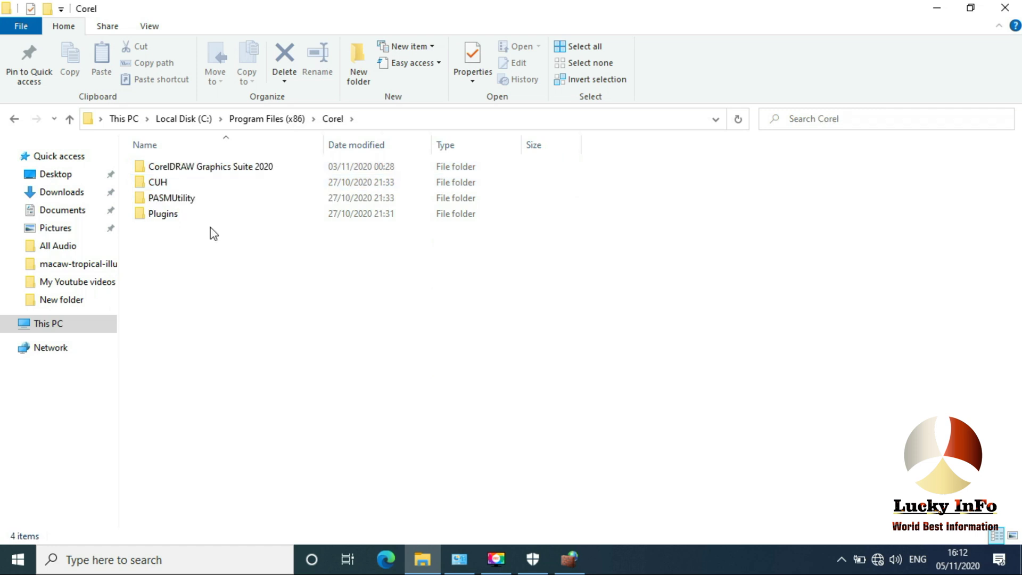
{"action": "double_click", "coordinate": [182, 200]}
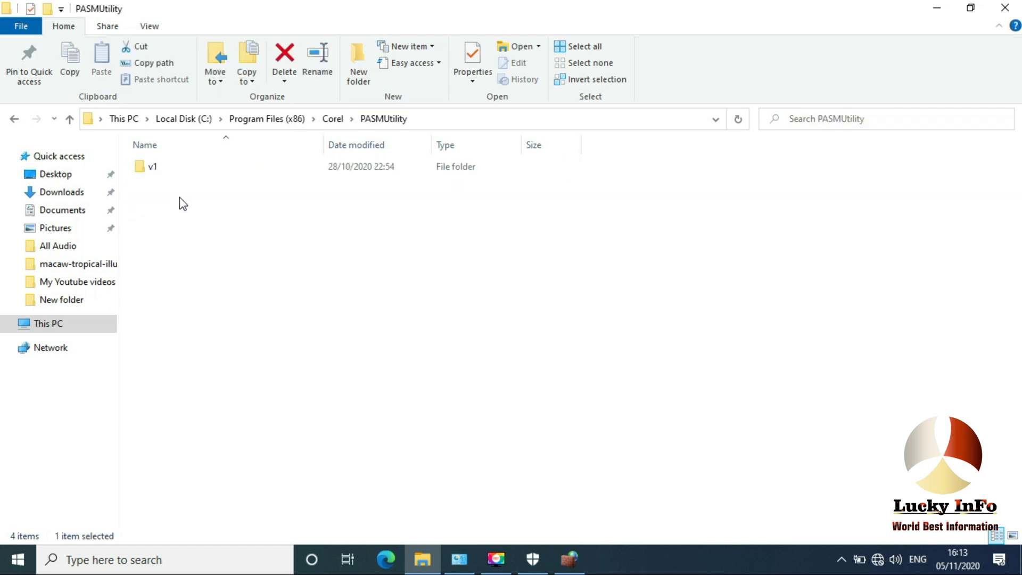
{"action": "double_click", "coordinate": [157, 166]}
Look over the v1 folder's files, including DIM, then close File Explorer.
{"action": "scroll", "coordinate": [245, 293], "scroll_direction": "down", "scroll_amount": 1}
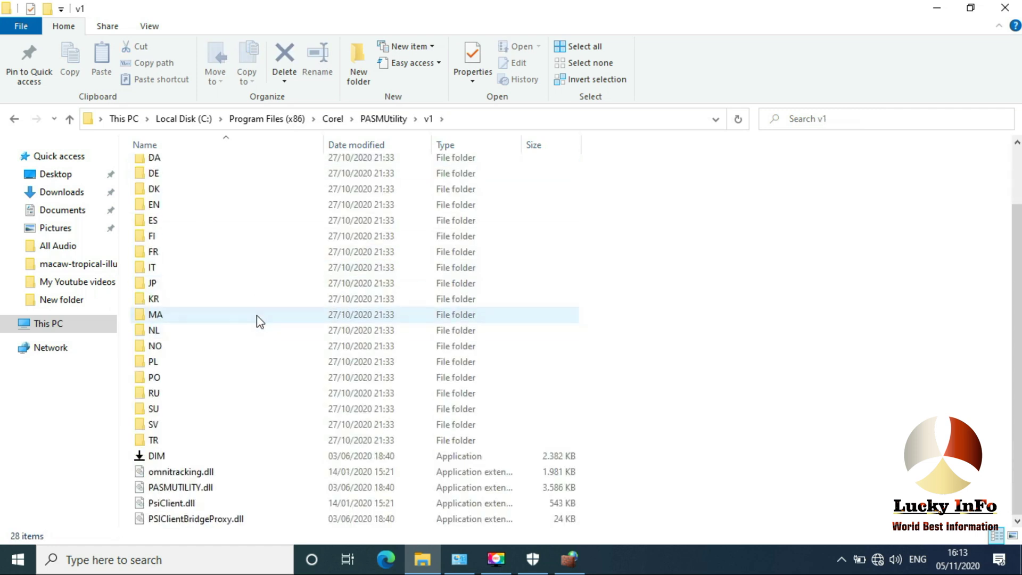
{"action": "left_click", "coordinate": [156, 459]}
{"action": "left_click", "coordinate": [638, 326]}
{"action": "scroll", "coordinate": [250, 280], "scroll_direction": "up", "scroll_amount": 2}
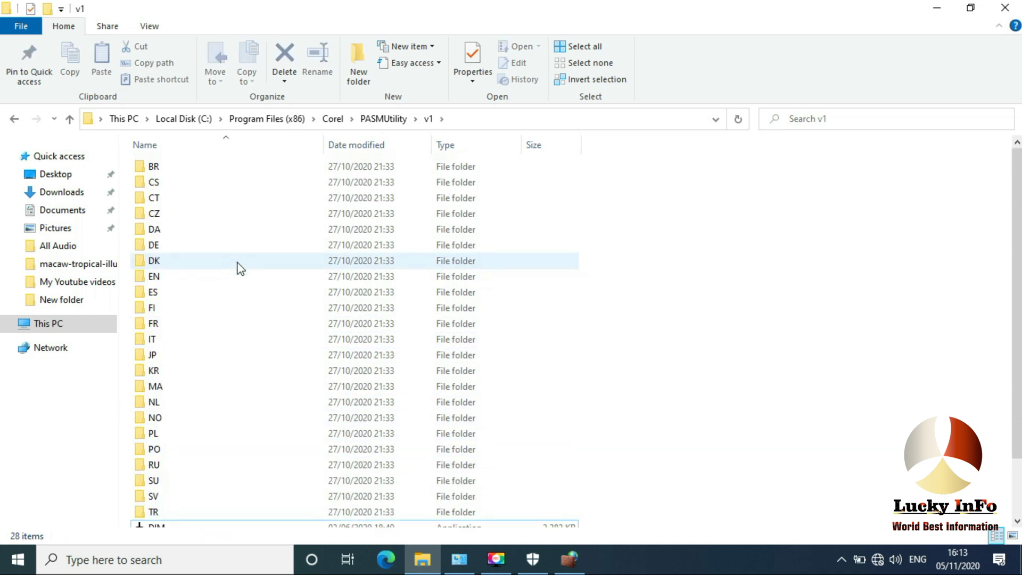
{"action": "left_click", "coordinate": [1012, 8]}
{"action": "right_click", "coordinate": [76, 187]}
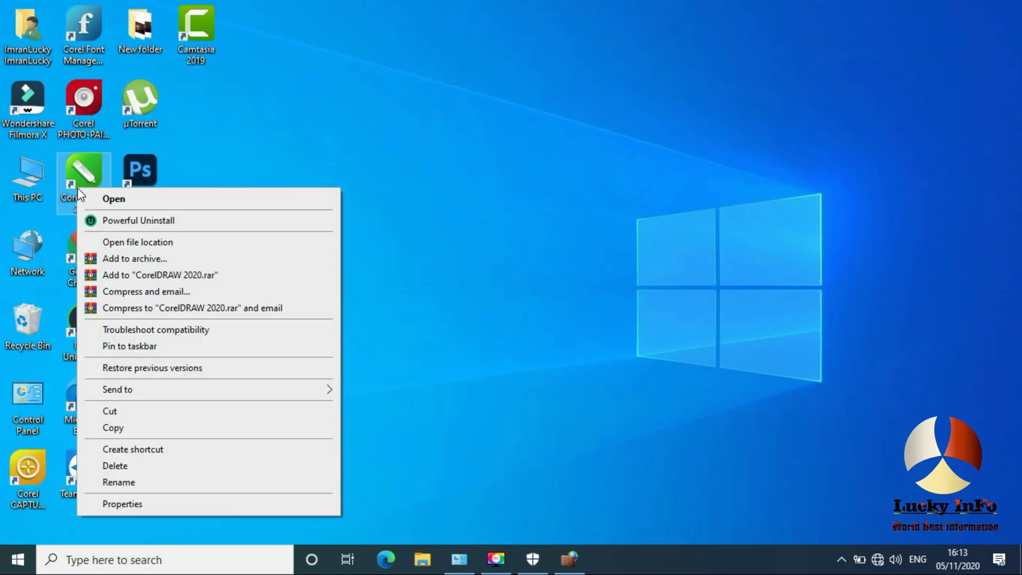
{"action": "left_click", "coordinate": [153, 503]}
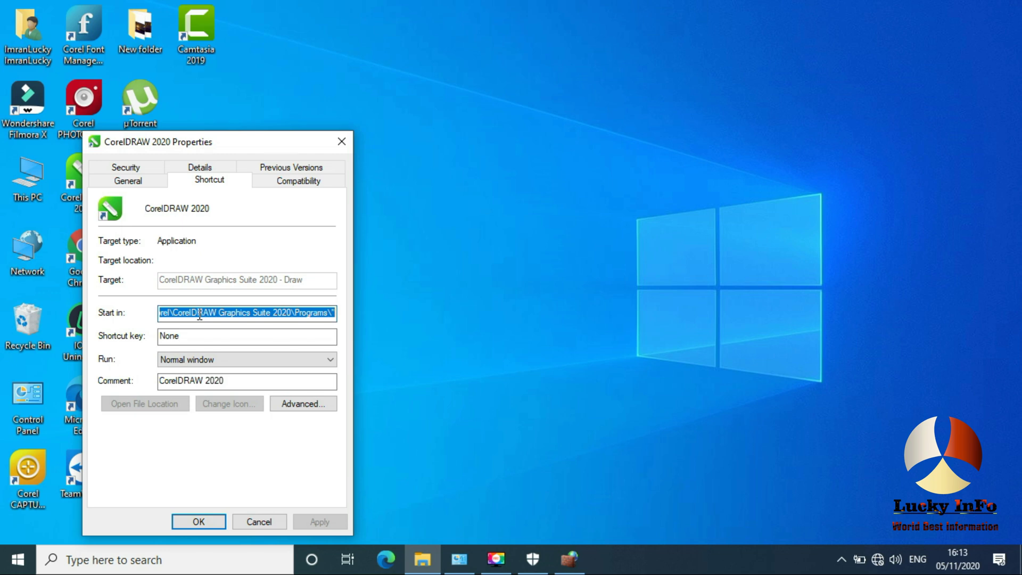
{"action": "left_click", "coordinate": [342, 141]}
Paste the CorelDRAW program path into the inbound rule wizard's program field.
{"action": "left_click", "coordinate": [567, 559]}
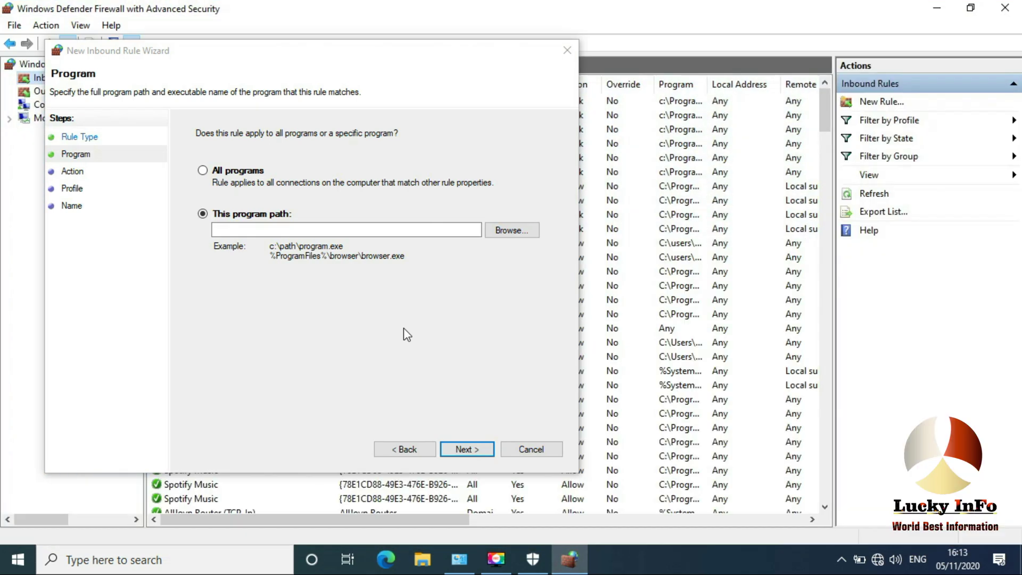
{"action": "left_click", "coordinate": [290, 231]}
{"action": "right_click", "coordinate": [290, 232]}
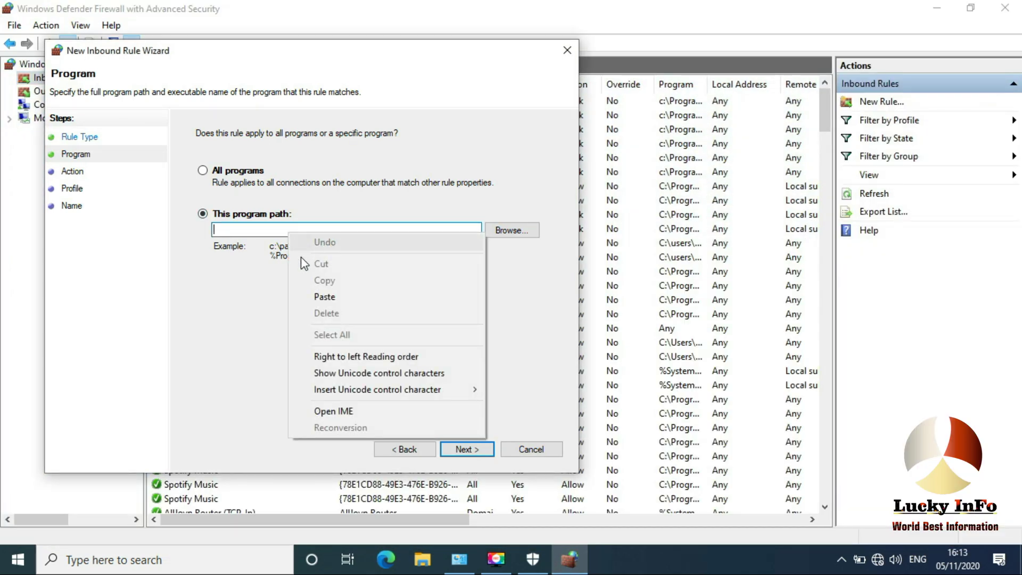
{"action": "left_click", "coordinate": [327, 302]}
{"action": "left_click", "coordinate": [497, 209]}
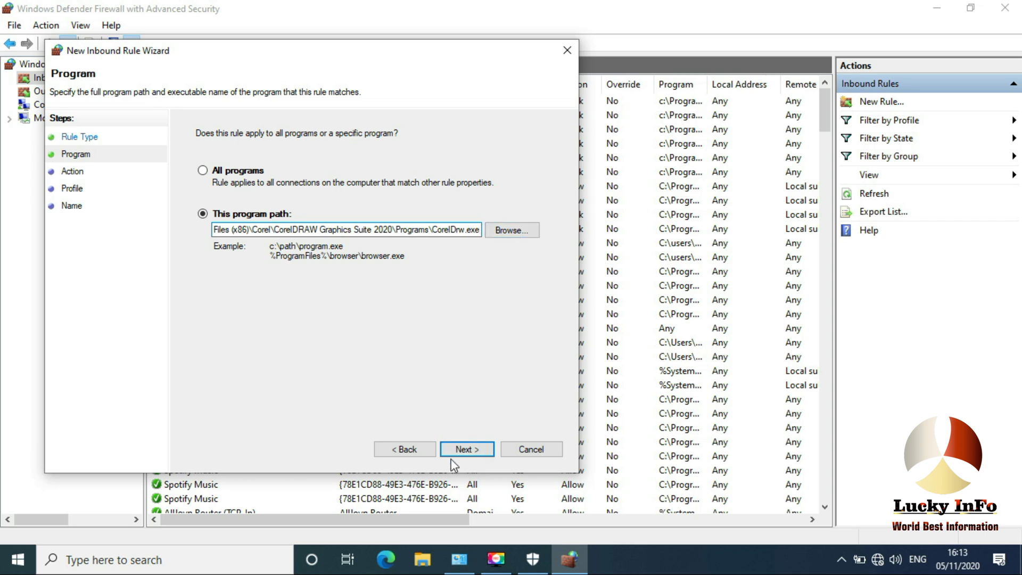
Block the connection on Domain, Private and Public profiles and finish the 'corel draw inbound' rule.
{"action": "left_click", "coordinate": [471, 454]}
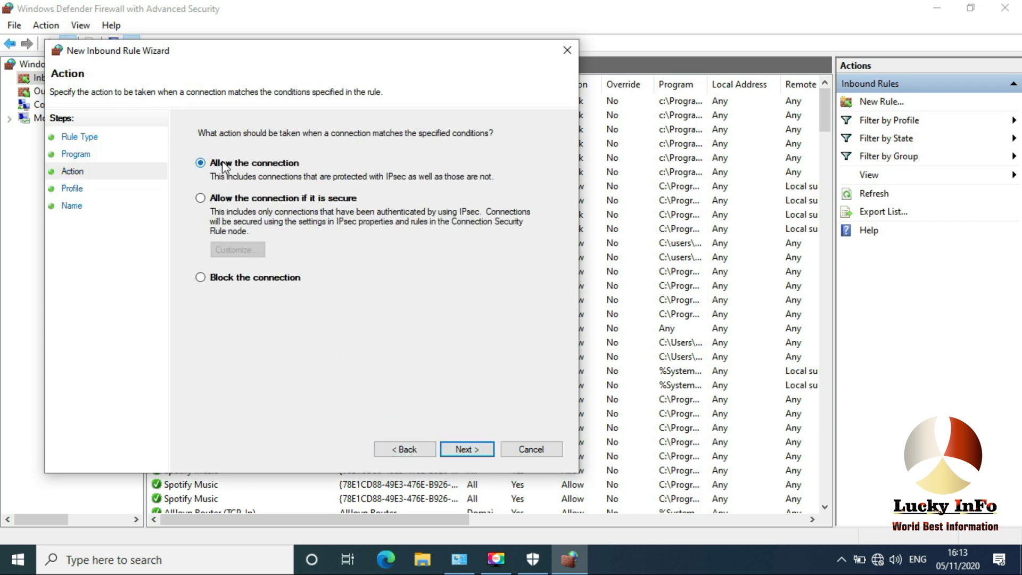
{"action": "left_click", "coordinate": [201, 278]}
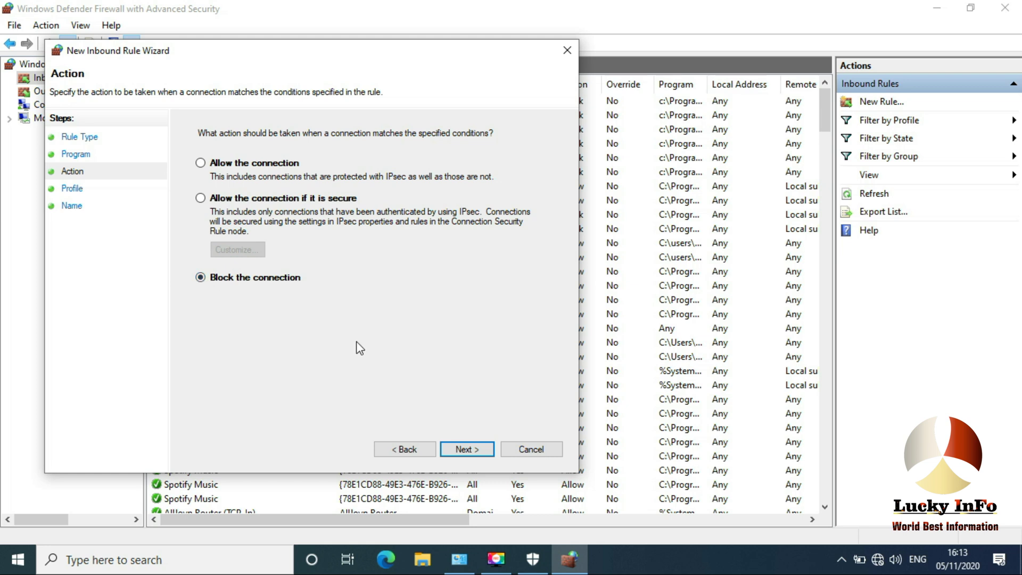
{"action": "left_click", "coordinate": [471, 452]}
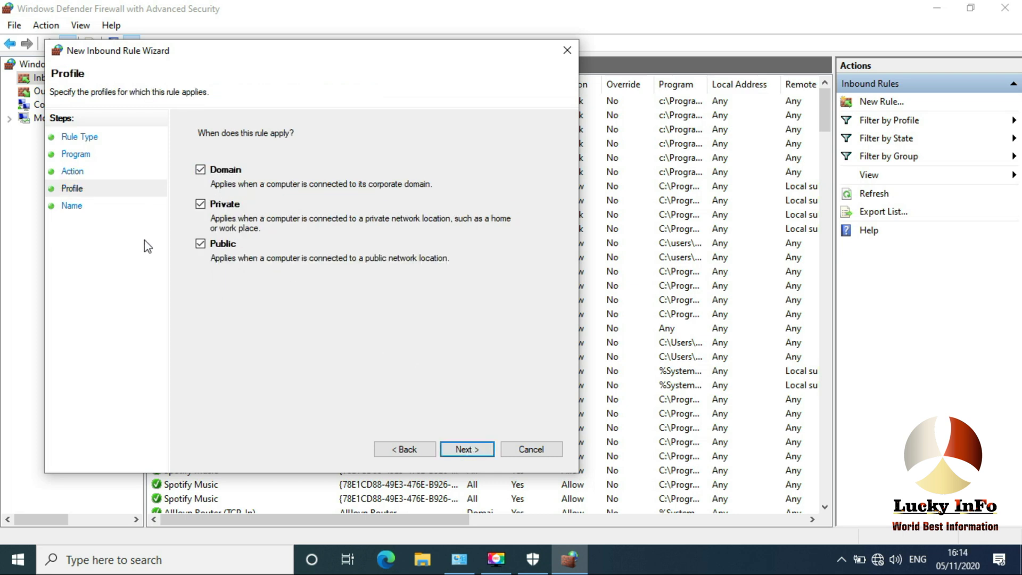
{"action": "left_click", "coordinate": [471, 449]}
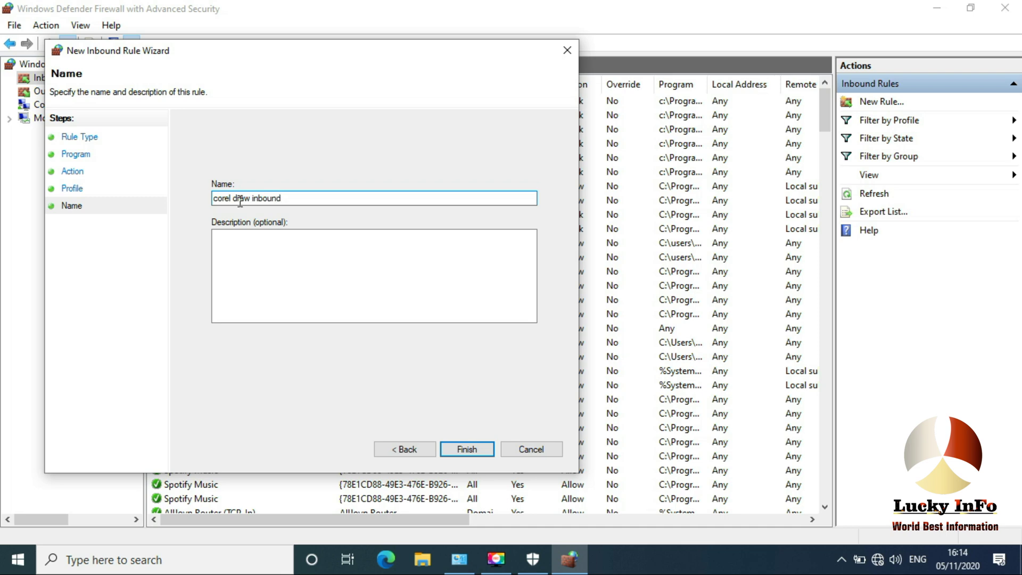
{"action": "left_click", "coordinate": [479, 451]}
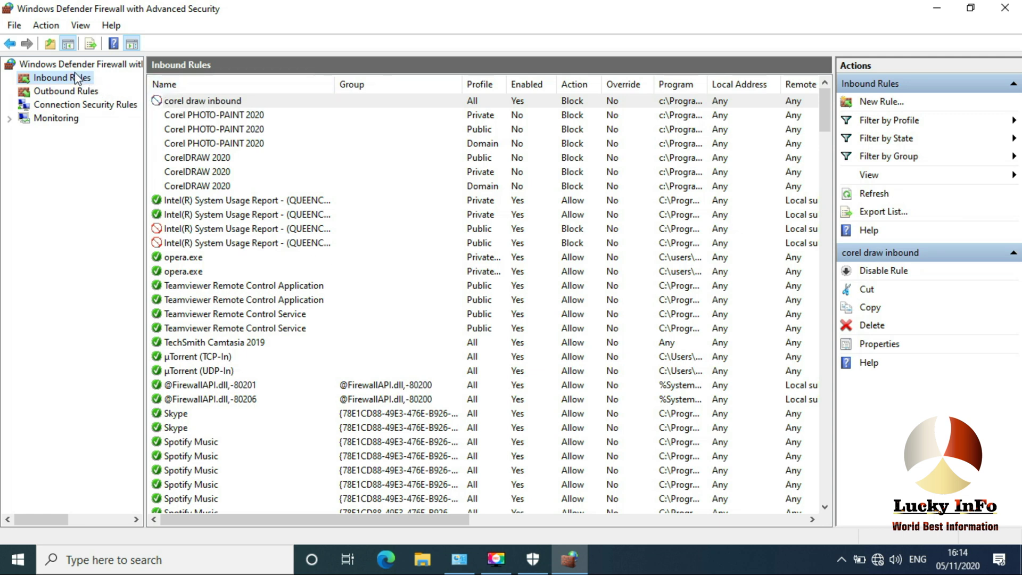
Start a Program-type new outbound rule and paste the CorelDrw.exe path.
{"action": "left_click", "coordinate": [46, 92]}
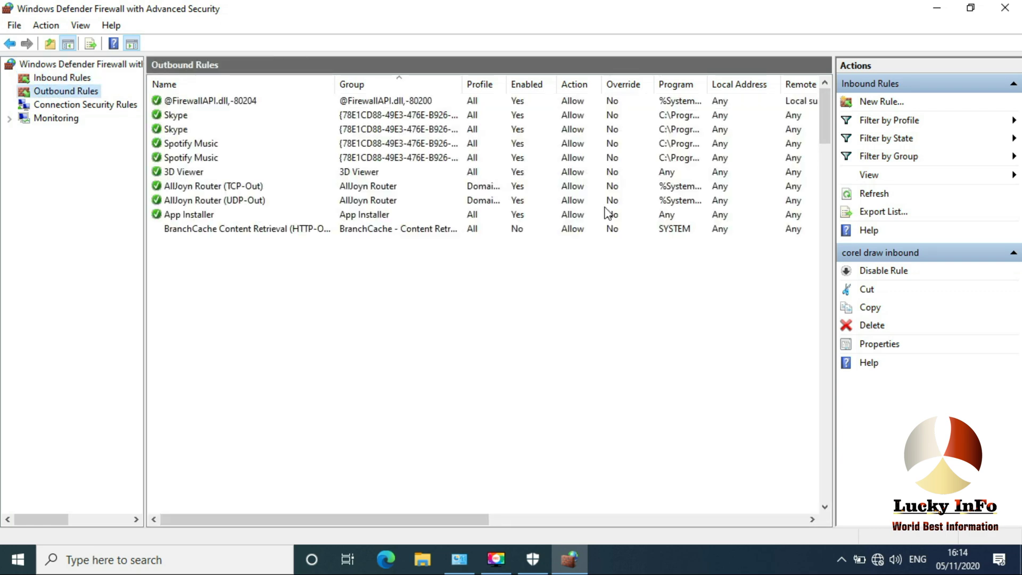
{"action": "left_click", "coordinate": [897, 103]}
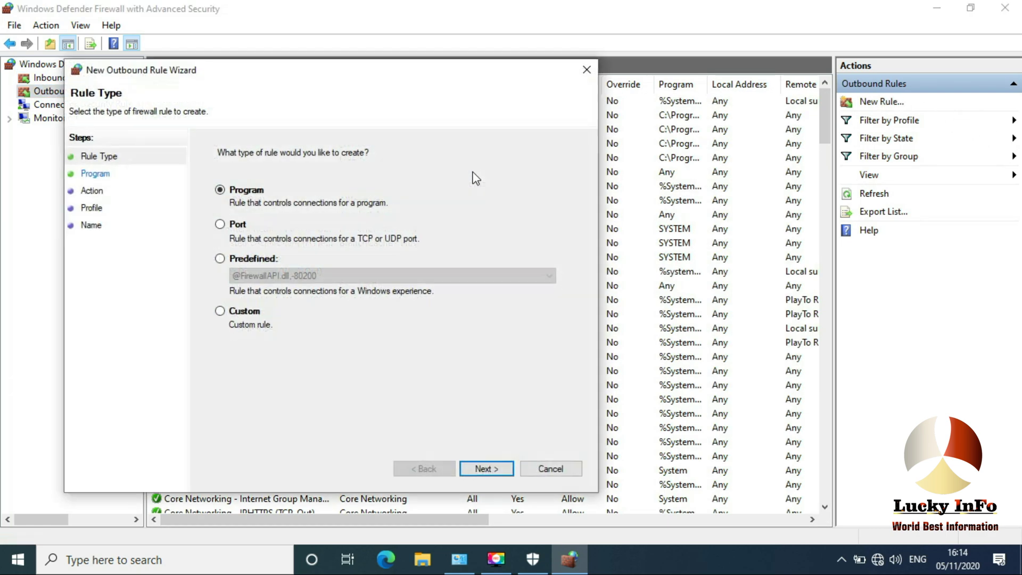
{"action": "left_click", "coordinate": [493, 466]}
{"action": "right_click", "coordinate": [323, 247]}
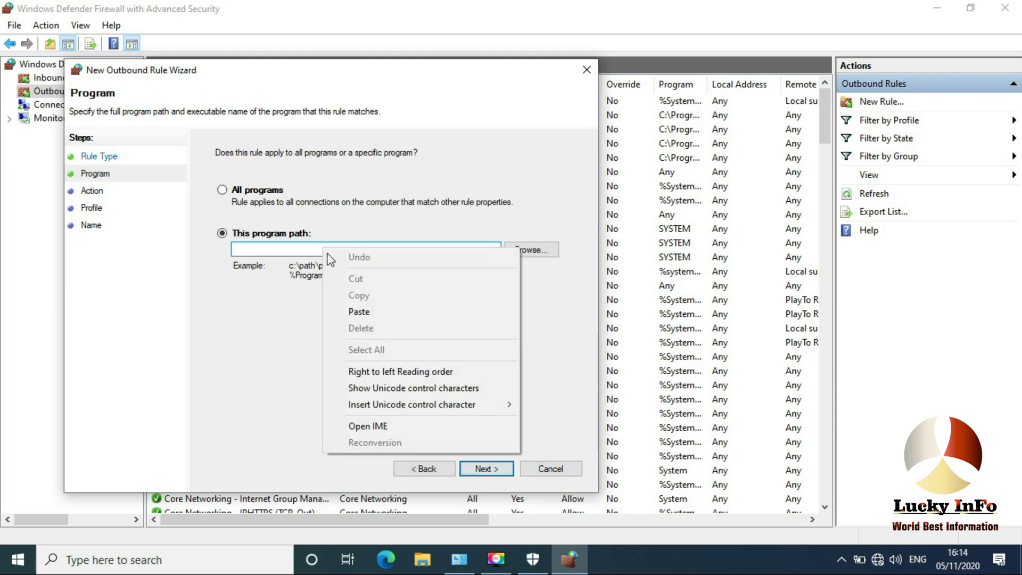
{"action": "left_click", "coordinate": [359, 313]}
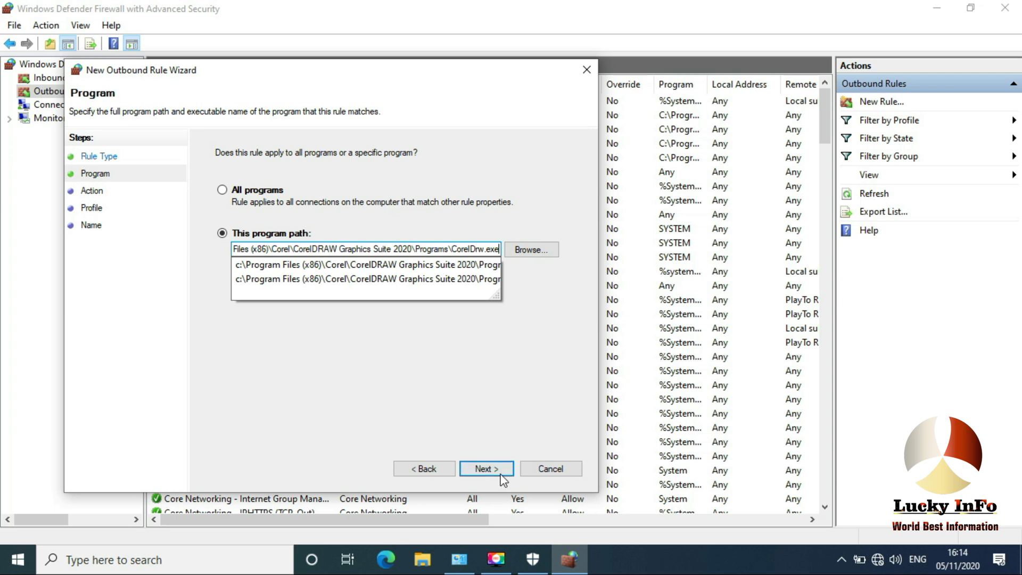
Block the connection on all profiles and finish the 'corel draw outbound' rule.
{"action": "left_click", "coordinate": [486, 468]}
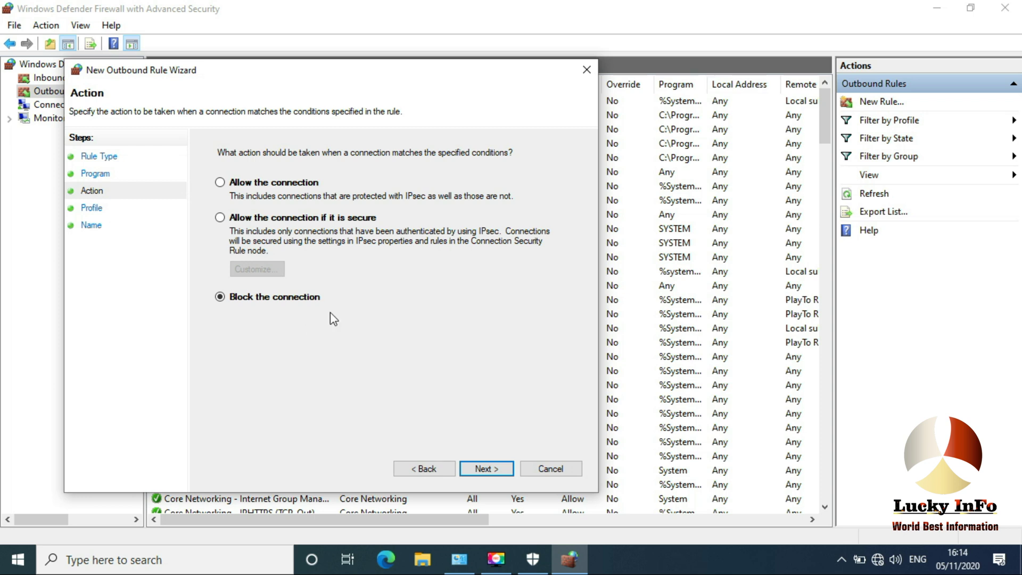
{"action": "left_click", "coordinate": [487, 468]}
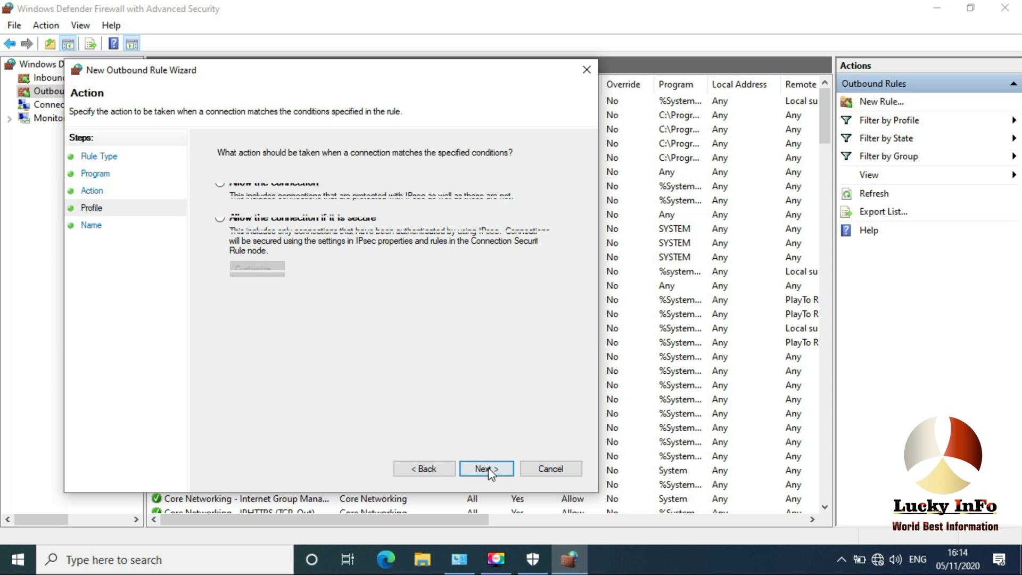
{"action": "left_click", "coordinate": [487, 469]}
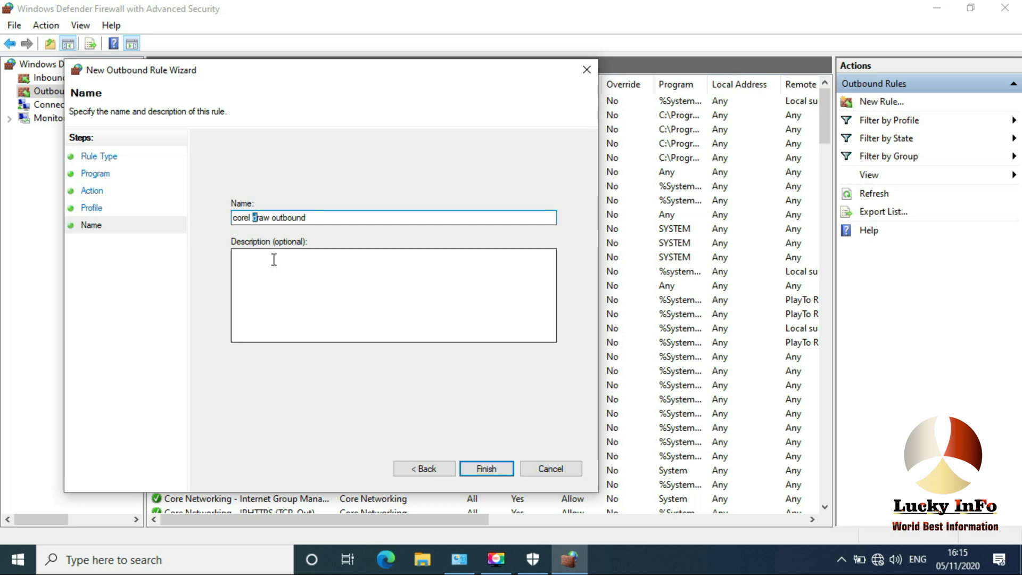
{"action": "left_click", "coordinate": [484, 470]}
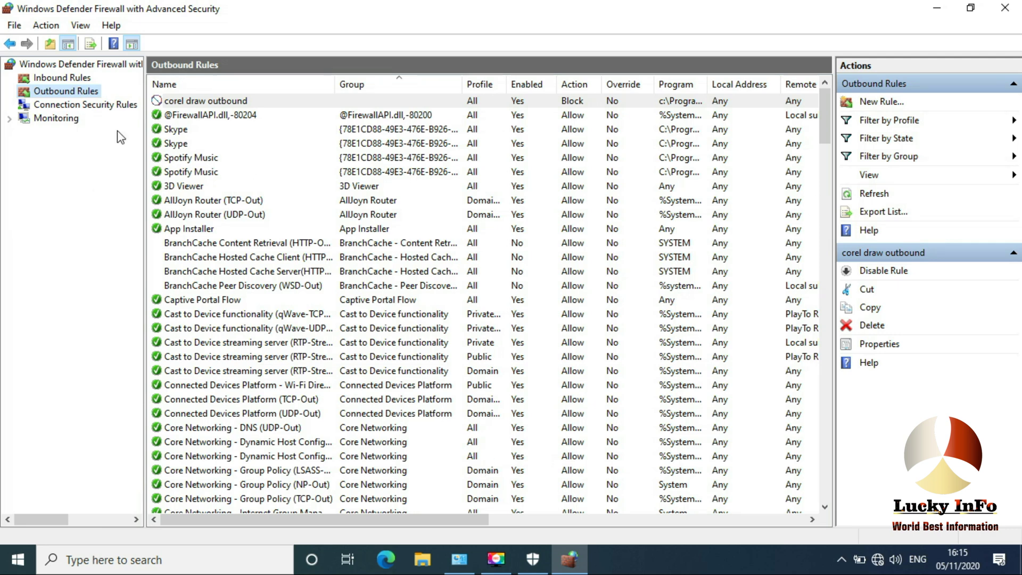
Select the 'corel draw inbound' rule under Inbound Rules, then minimise the firewall window.
{"action": "left_click", "coordinate": [43, 78]}
{"action": "left_click", "coordinate": [57, 91]}
{"action": "left_click", "coordinate": [60, 80]}
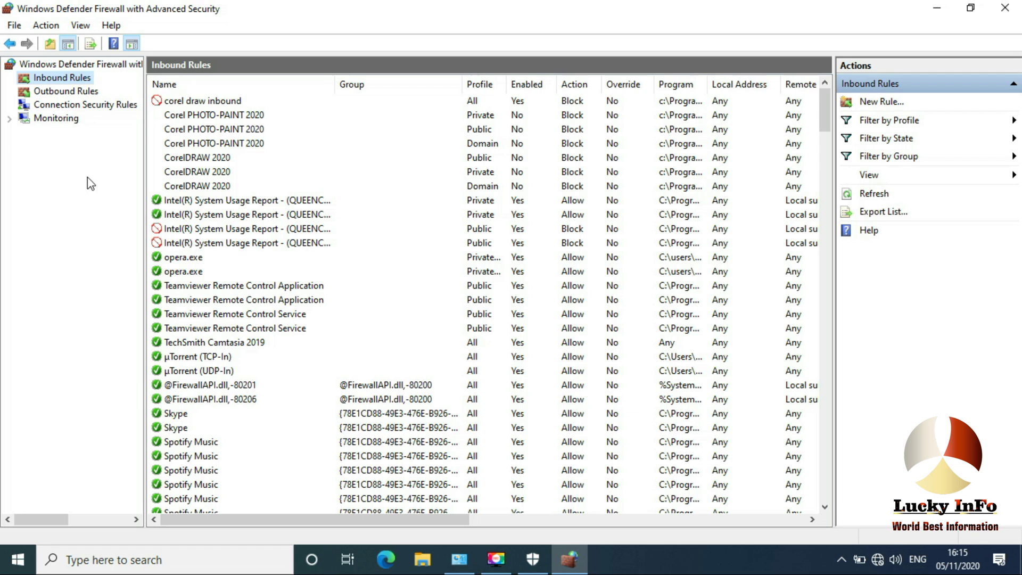
{"action": "left_click", "coordinate": [207, 103]}
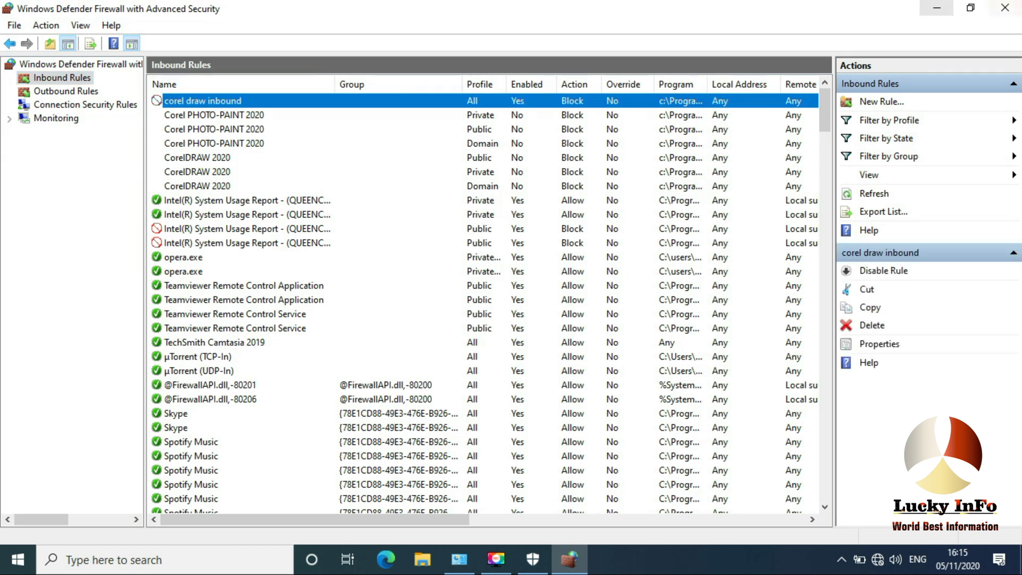
{"action": "left_click", "coordinate": [937, 7]}
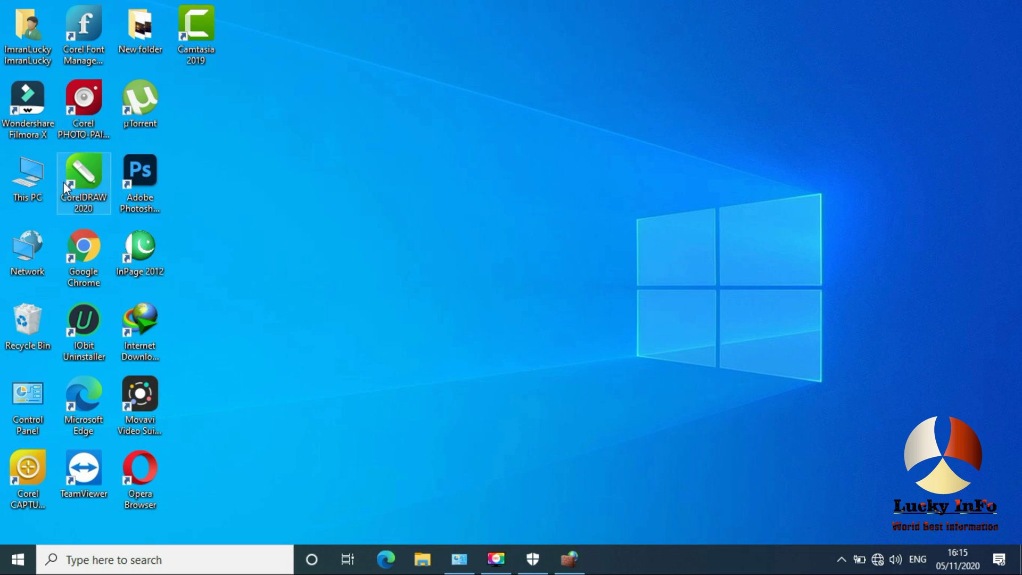
Refresh the desktop repeatedly while CorelDRAW 2020 starts up.
{"action": "key", "text": "F5"}
{"action": "right_click", "coordinate": [382, 3]}
{"action": "left_click", "coordinate": [395, 42]}
{"action": "right_click", "coordinate": [969, 18]}
{"action": "left_click", "coordinate": [900, 44]}
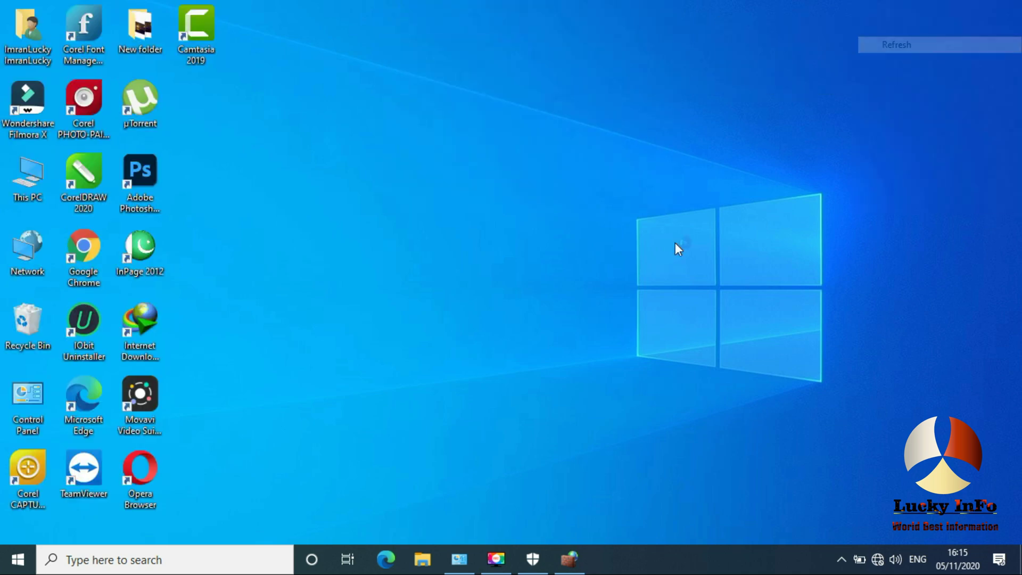
{"action": "right_click", "coordinate": [900, 2]}
{"action": "left_click", "coordinate": [905, 45]}
{"action": "right_click", "coordinate": [471, 2]}
{"action": "left_click", "coordinate": [486, 47]}
{"action": "right_click", "coordinate": [989, 12]}
{"action": "left_click", "coordinate": [877, 49]}
{"action": "right_click", "coordinate": [472, 18]}
{"action": "left_click", "coordinate": [495, 64]}
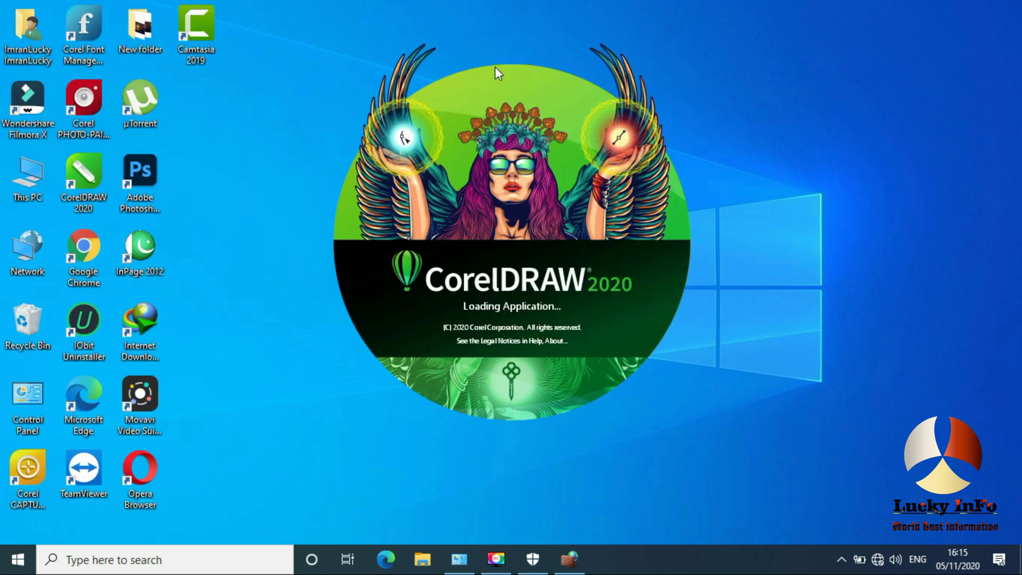
{"action": "right_click", "coordinate": [321, 6]}
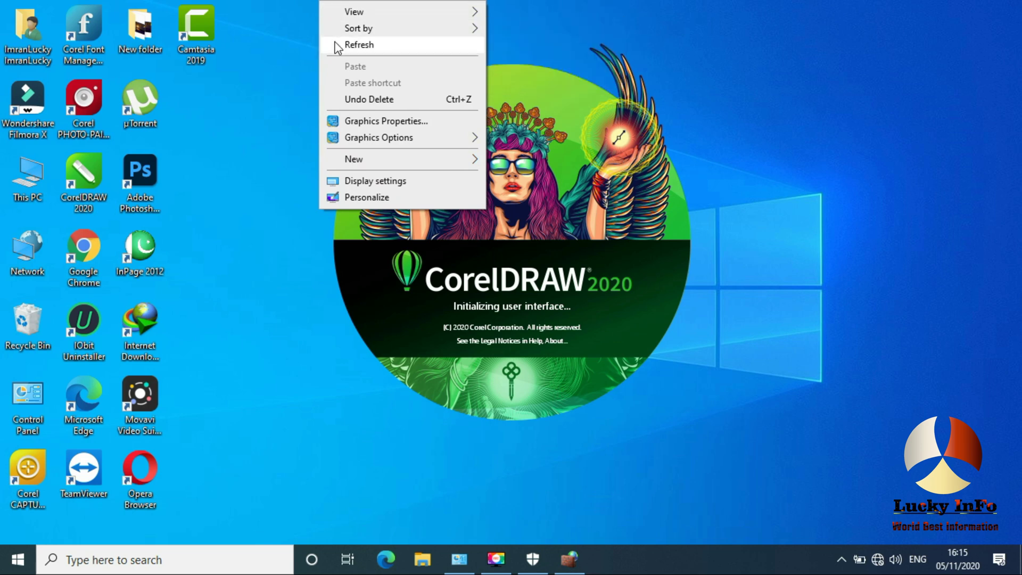
{"action": "left_click", "coordinate": [338, 45]}
{"action": "right_click", "coordinate": [963, 5]}
{"action": "left_click", "coordinate": [961, 45]}
{"action": "right_click", "coordinate": [369, 79]}
{"action": "left_click", "coordinate": [381, 122]}
{"action": "right_click", "coordinate": [355, 35]}
{"action": "left_click", "coordinate": [369, 80]}
{"action": "right_click", "coordinate": [346, 4]}
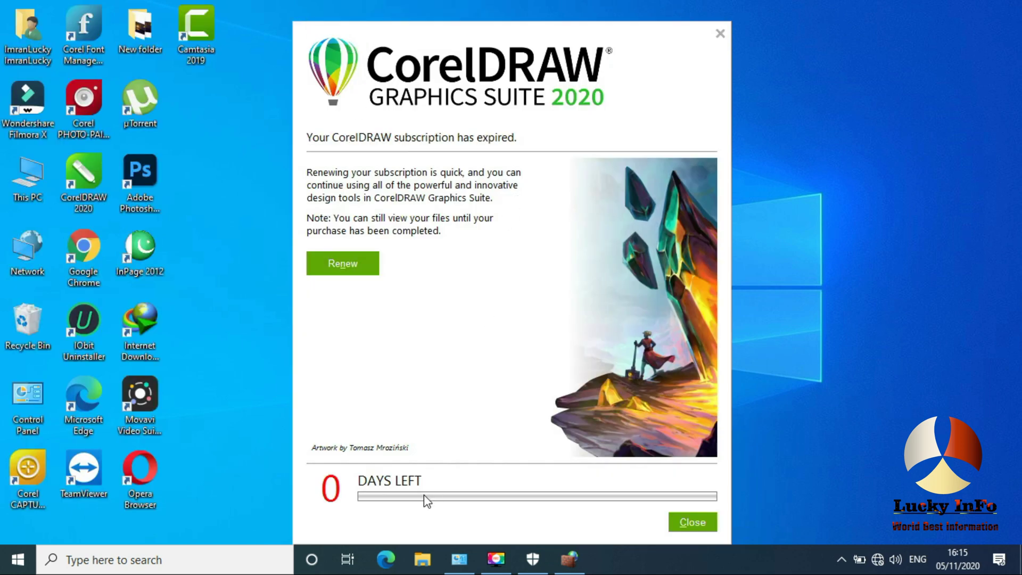
Close the subscription-expired notice and confirm cancelling so CorelDRAW keeps loading.
{"action": "left_click_drag", "start_coordinate": [449, 51], "coordinate": [345, 43]}
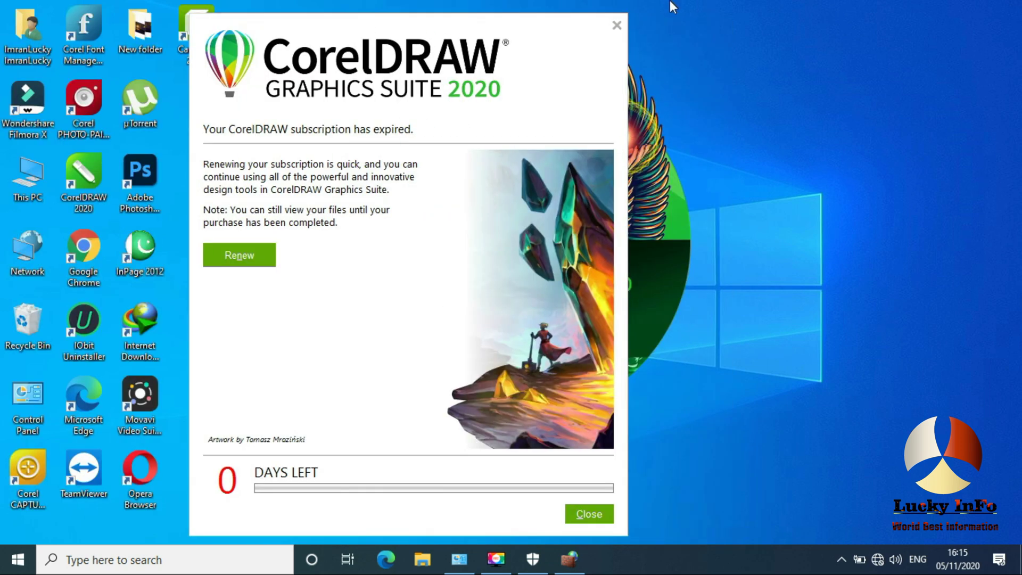
{"action": "left_click", "coordinate": [617, 25]}
{"action": "right_click", "coordinate": [857, 1]}
{"action": "left_click", "coordinate": [904, 43]}
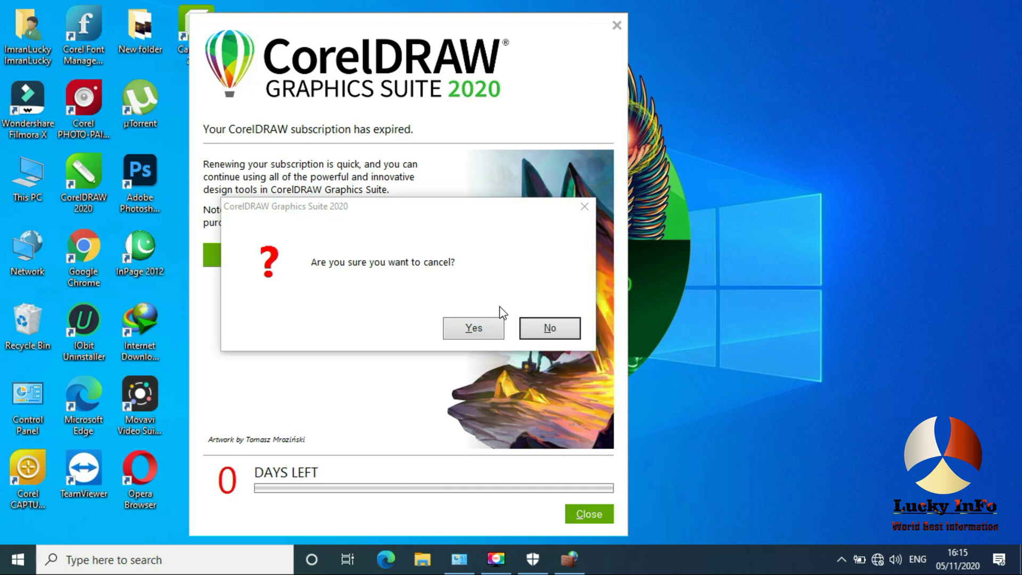
{"action": "left_click", "coordinate": [471, 331]}
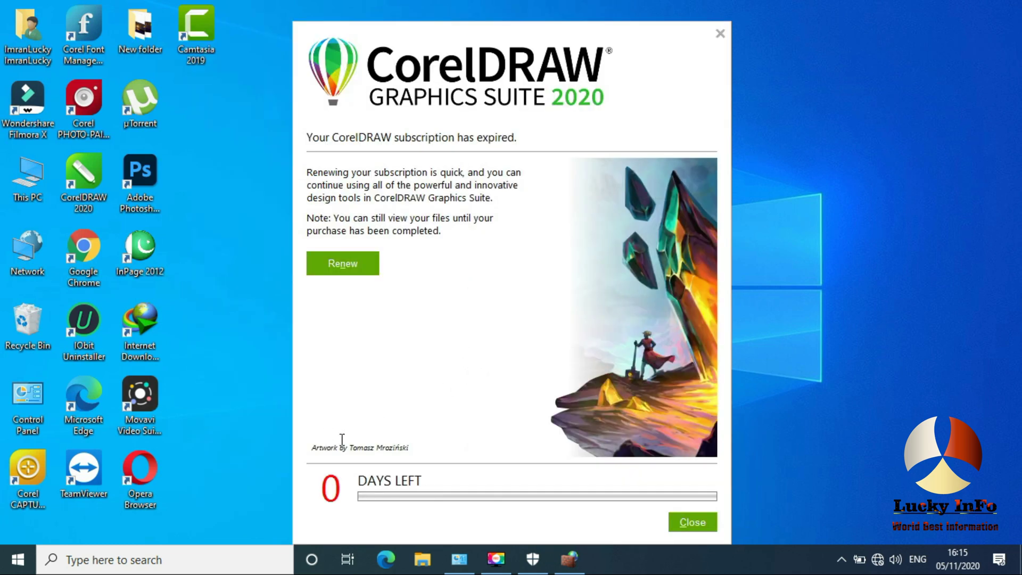
{"action": "right_click", "coordinate": [857, 2]}
{"action": "left_click", "coordinate": [894, 45]}
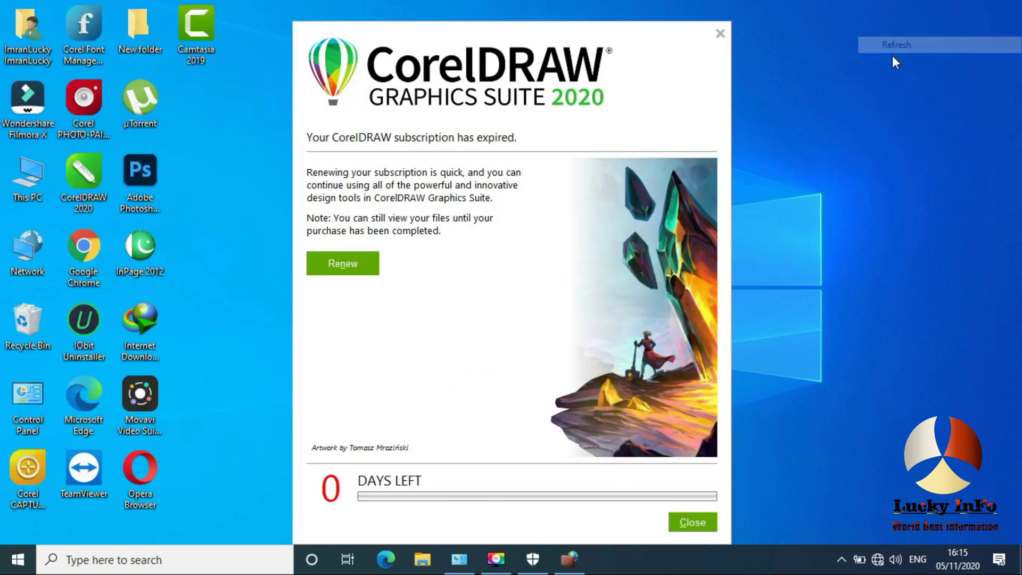
{"action": "left_click", "coordinate": [721, 33]}
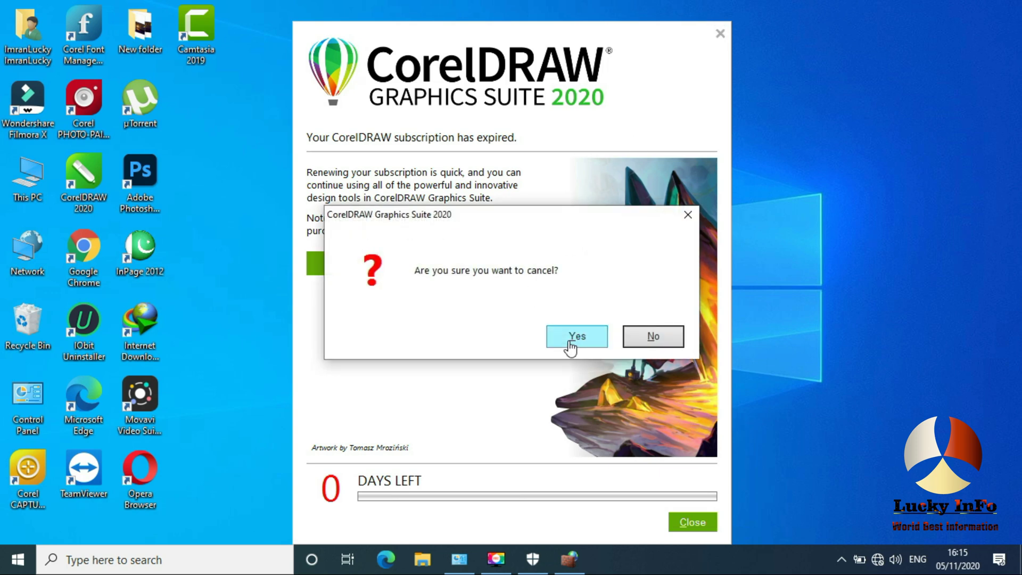
{"action": "left_click", "coordinate": [573, 336]}
Keep refreshing the desktop while CorelDRAW finishes loading to its Welcome Screen.
{"action": "right_click", "coordinate": [859, 1]}
{"action": "left_click", "coordinate": [952, 43]}
{"action": "right_click", "coordinate": [858, 2]}
{"action": "left_click", "coordinate": [937, 45]}
{"action": "right_click", "coordinate": [485, 2]}
{"action": "left_click", "coordinate": [500, 44]}
{"action": "right_click", "coordinate": [857, 1]}
{"action": "left_click", "coordinate": [905, 45]}
{"action": "right_click", "coordinate": [644, 2]}
{"action": "left_click", "coordinate": [669, 45]}
{"action": "right_click", "coordinate": [858, 1]}
{"action": "left_click", "coordinate": [915, 47]}
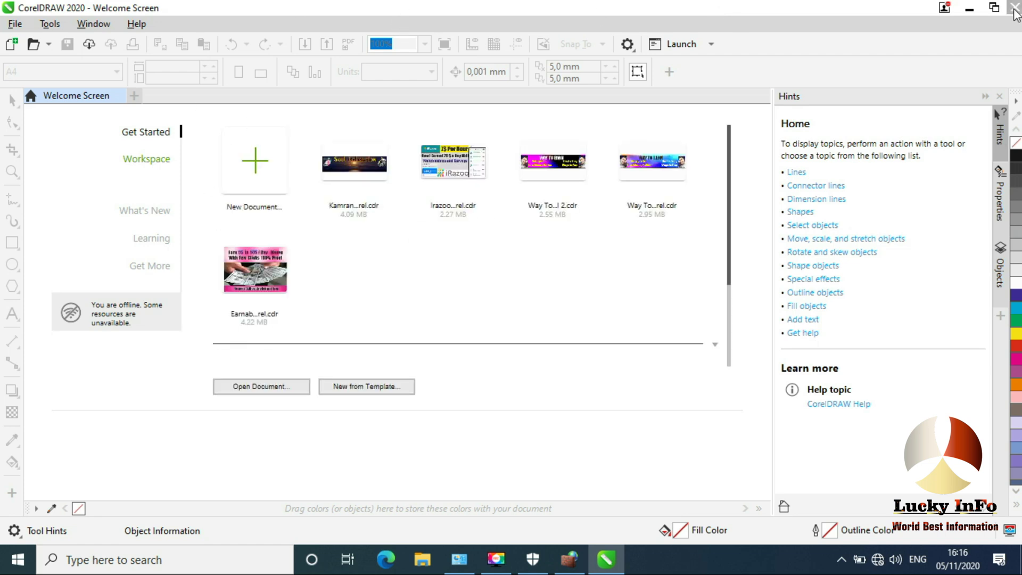
Close CorelDRAW 2020 and restore the firewall window showing the Inbound Rules list.
{"action": "left_click", "coordinate": [1015, 13]}
{"action": "right_click", "coordinate": [1019, 3]}
{"action": "left_click", "coordinate": [927, 45]}
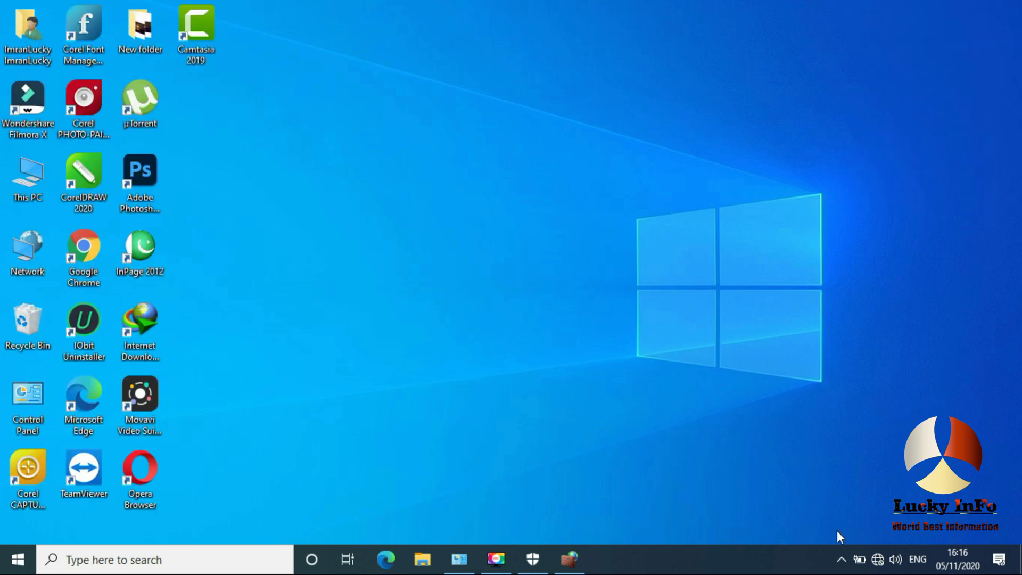
{"action": "left_click", "coordinate": [570, 569]}
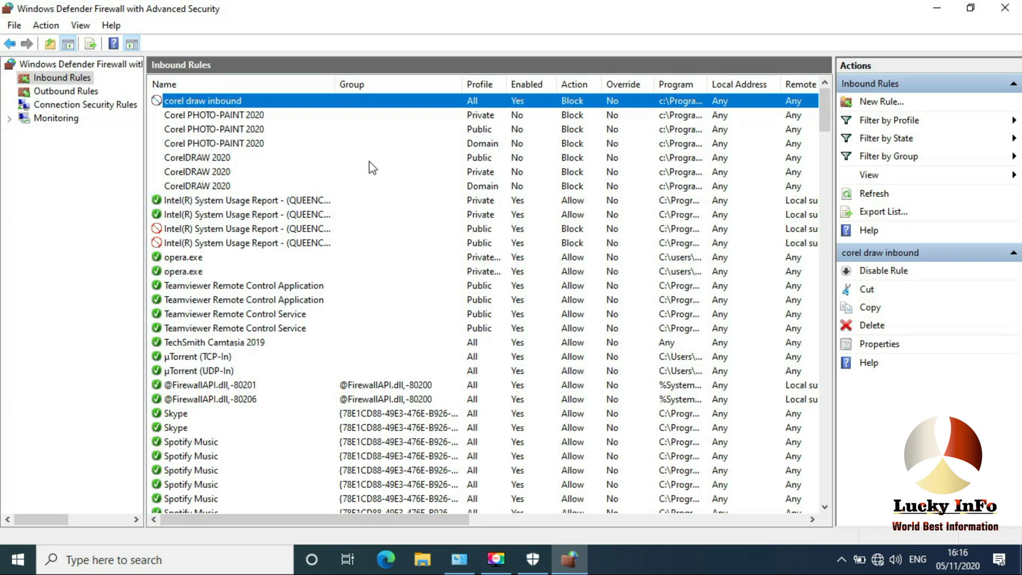